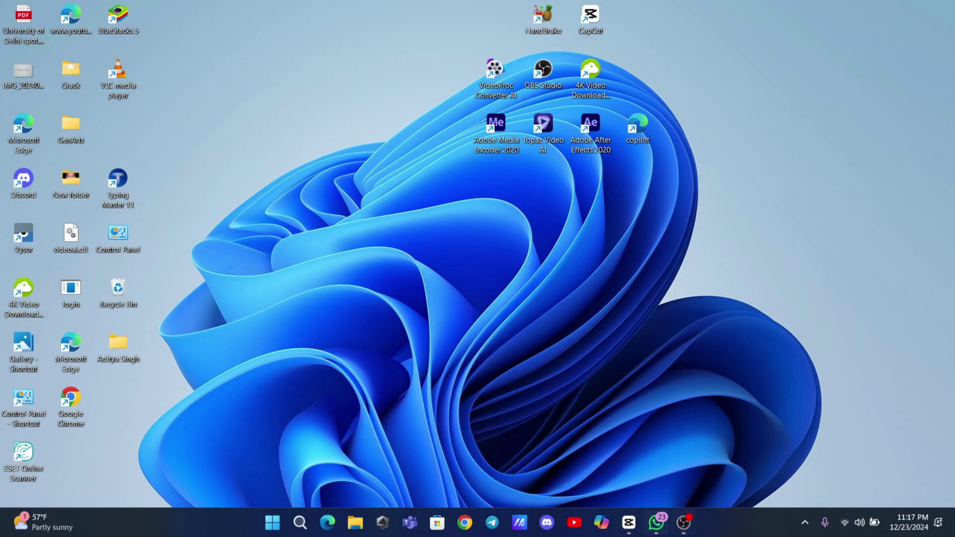
Delete all-time browsing history, cookies and cached images and files, then minimize Chrome.
{"action": "left_click", "coordinate": [464, 511]}
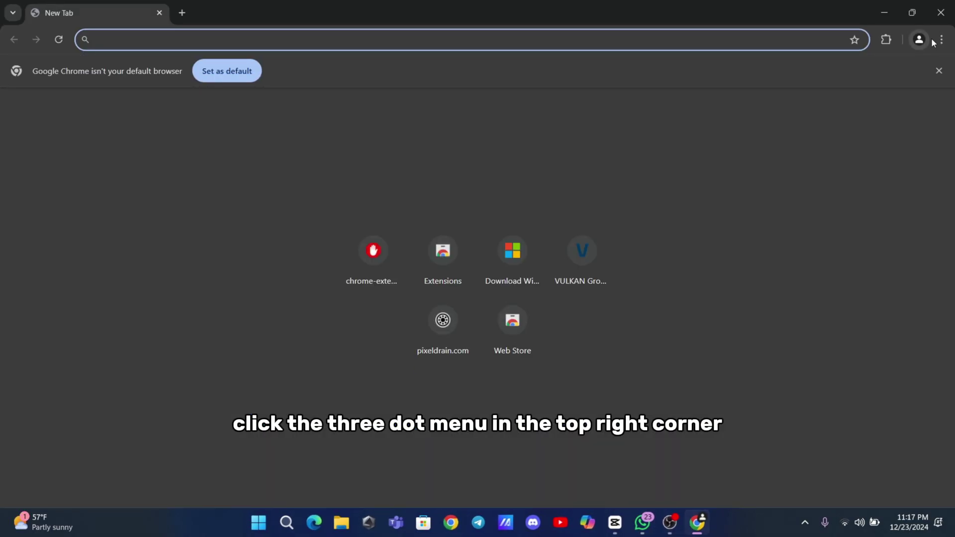
{"action": "left_click", "coordinate": [941, 39]}
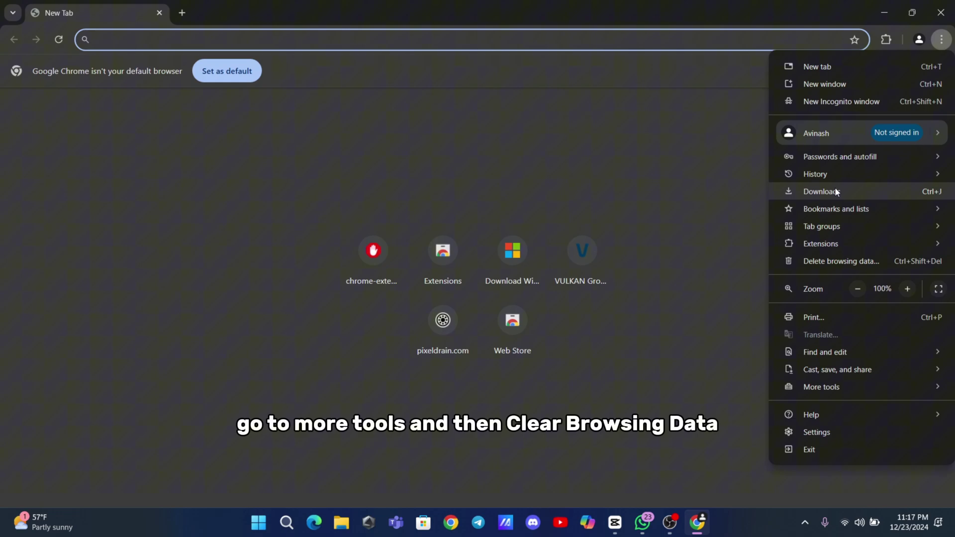
{"action": "mouse_move", "coordinate": [822, 176]}
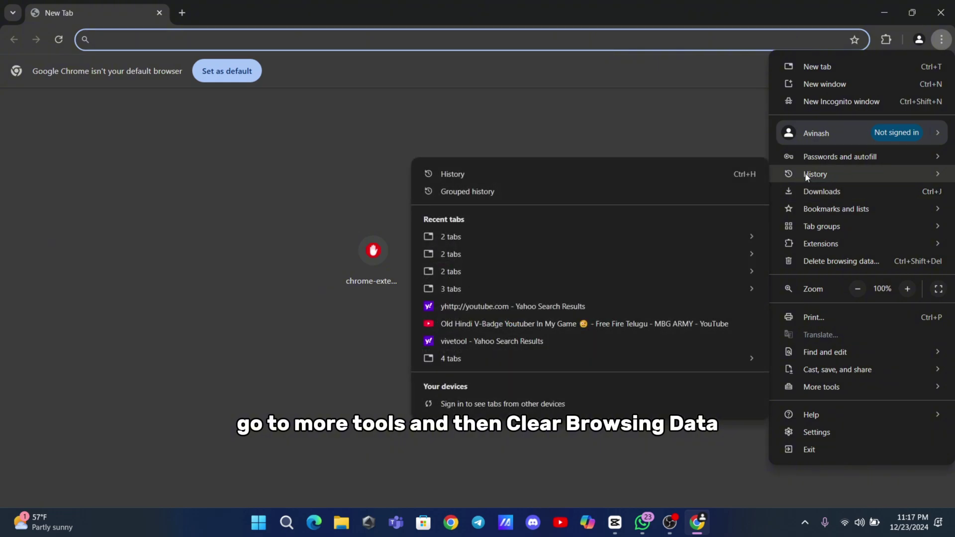
{"action": "left_click", "coordinate": [592, 172]}
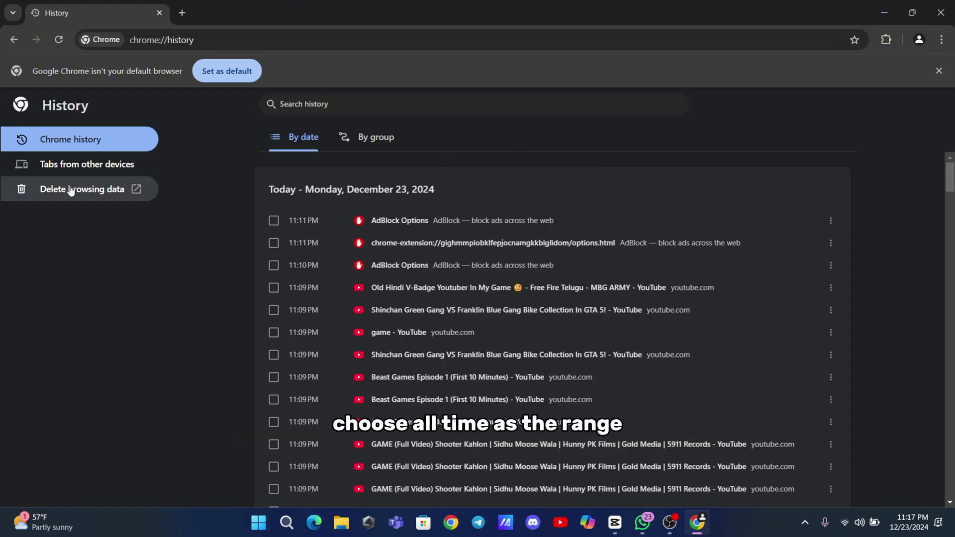
{"action": "left_click", "coordinate": [71, 189]}
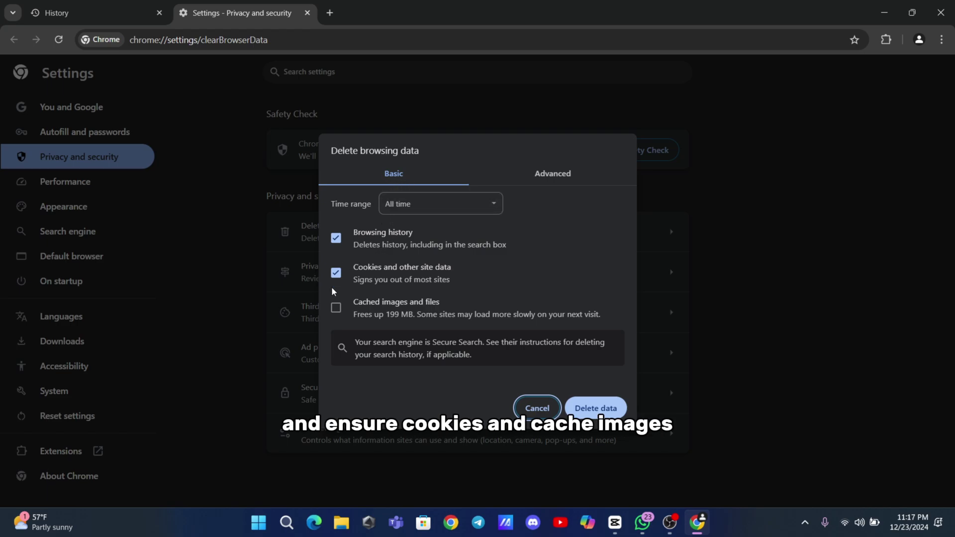
{"action": "left_click", "coordinate": [336, 307]}
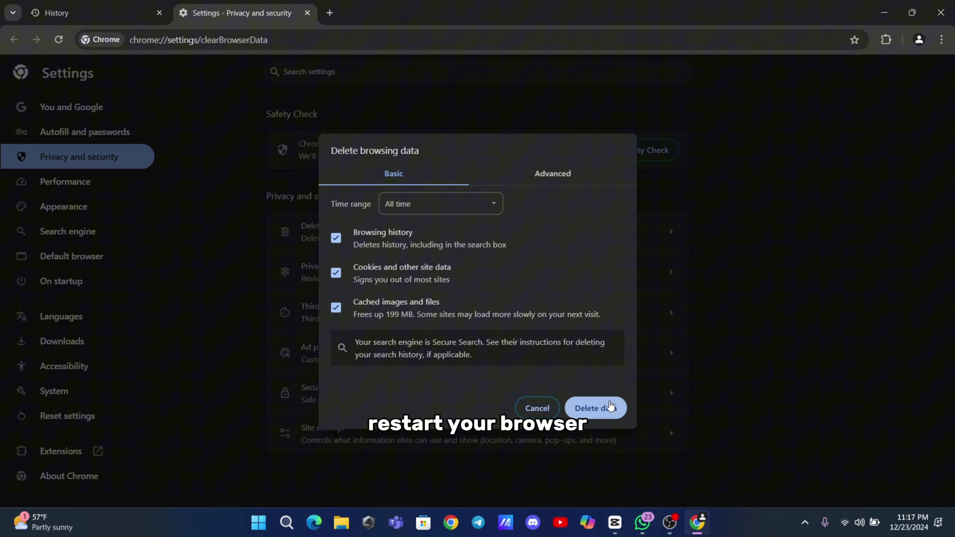
{"action": "left_click", "coordinate": [583, 408]}
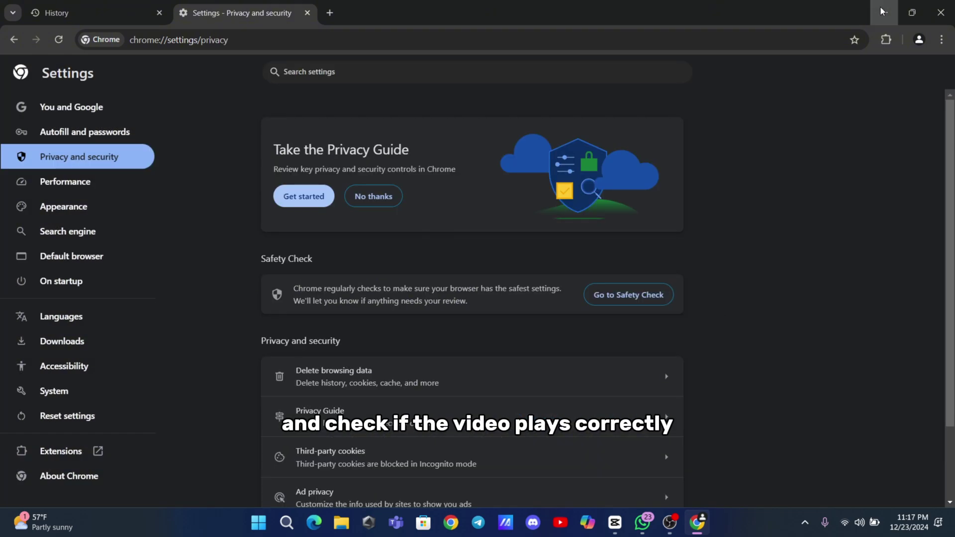
{"action": "left_click", "coordinate": [884, 13]}
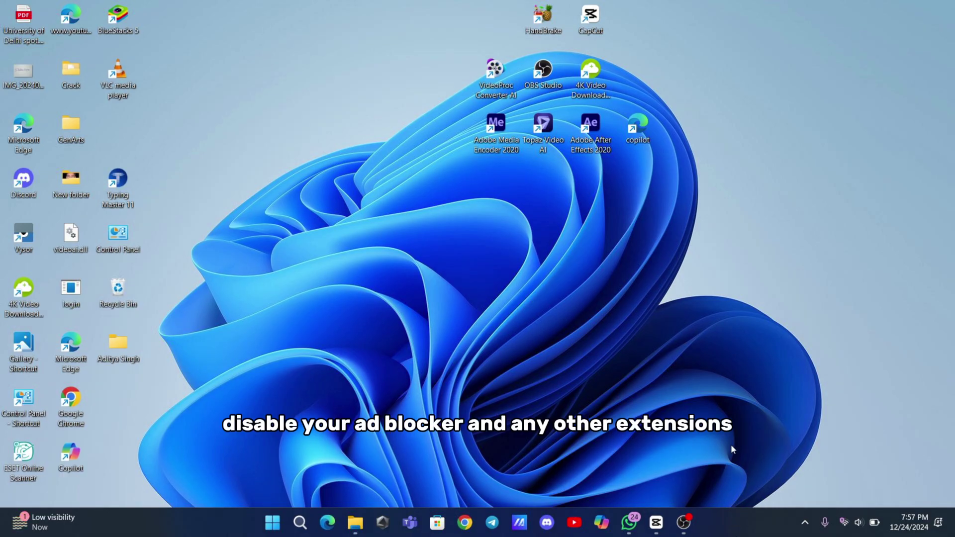
Reopen Chrome maximized and go to the Manage Extensions page.
{"action": "left_click", "coordinate": [465, 522]}
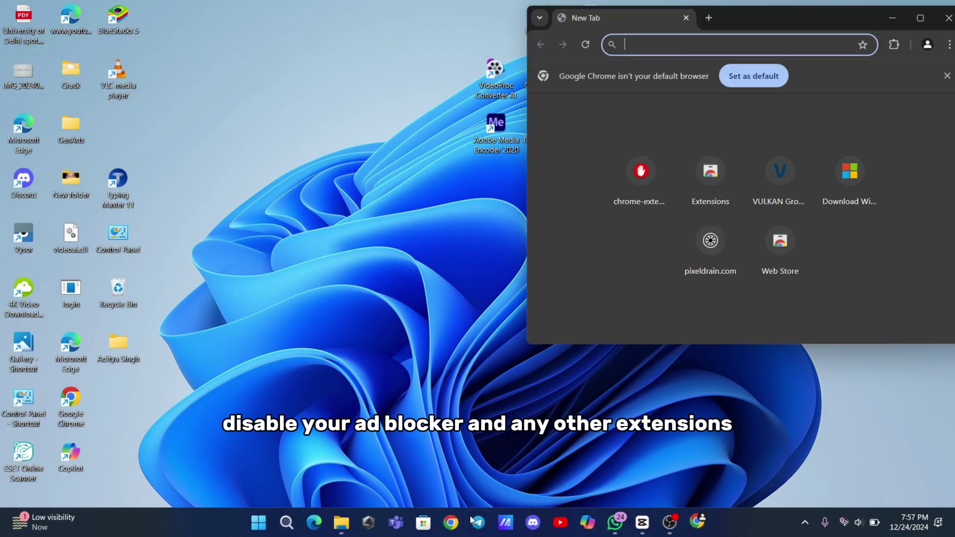
{"action": "left_click", "coordinate": [919, 18]}
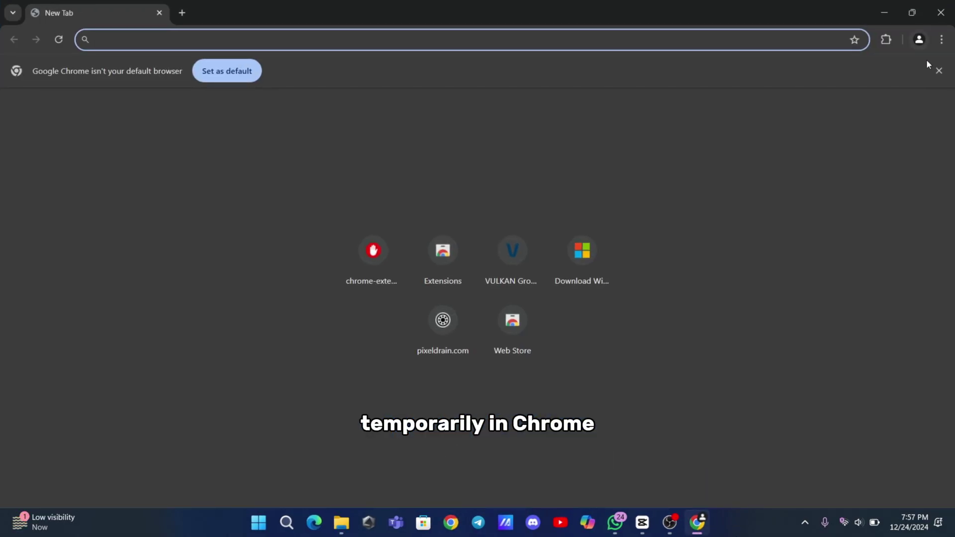
{"action": "left_click", "coordinate": [942, 39]}
{"action": "mouse_move", "coordinate": [833, 237]}
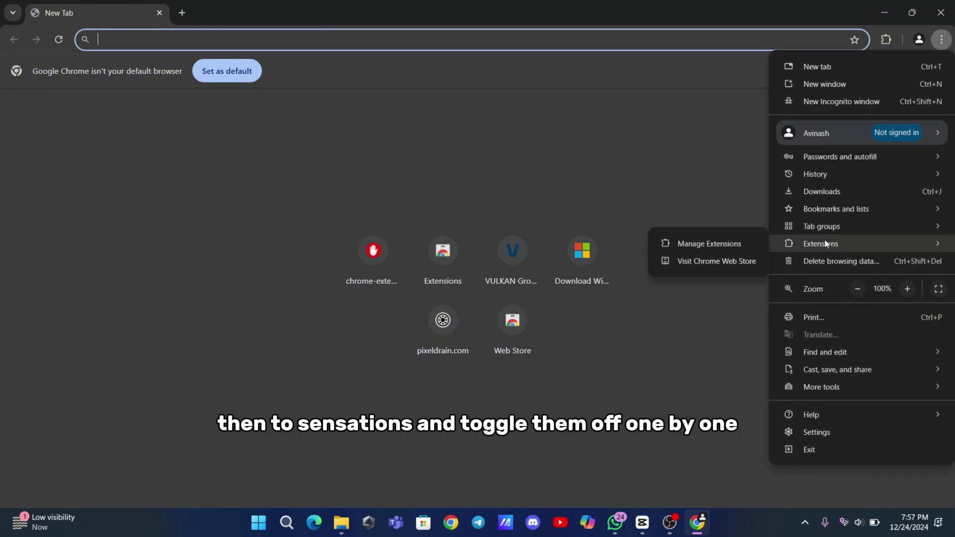
{"action": "left_click", "coordinate": [704, 243]}
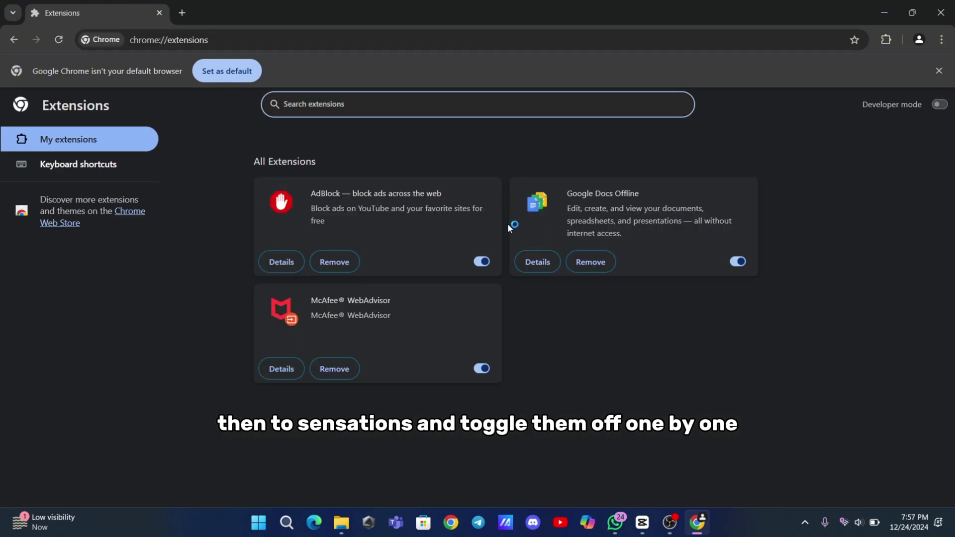
Switch off the AdBlock, McAfee WebAdvisor and Google Docs Offline extensions, then close Chrome.
{"action": "left_click", "coordinate": [480, 262]}
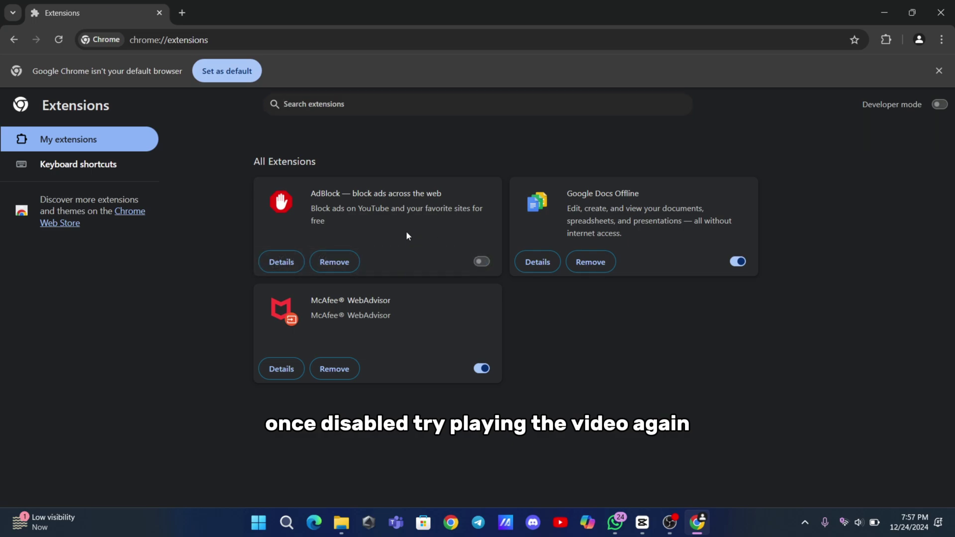
{"action": "left_click", "coordinate": [480, 368]}
{"action": "left_click", "coordinate": [737, 261]}
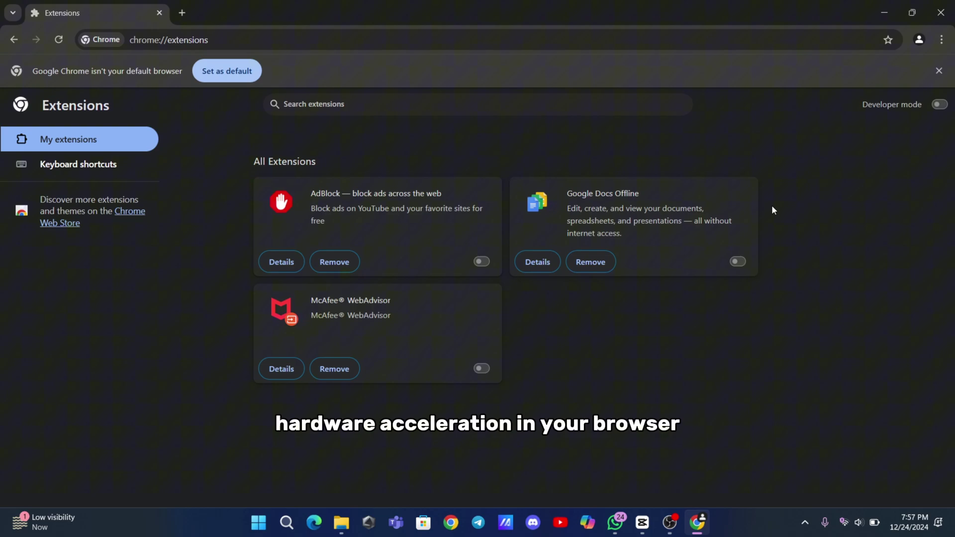
{"action": "left_click", "coordinate": [940, 13]}
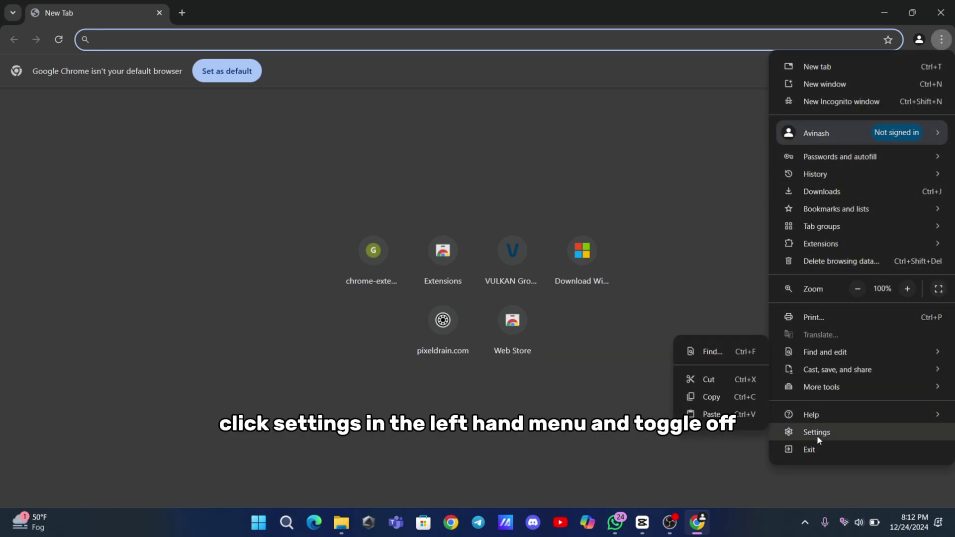
Open Chrome's Settings at the System section with the graphics acceleration option.
{"action": "left_click", "coordinate": [835, 431]}
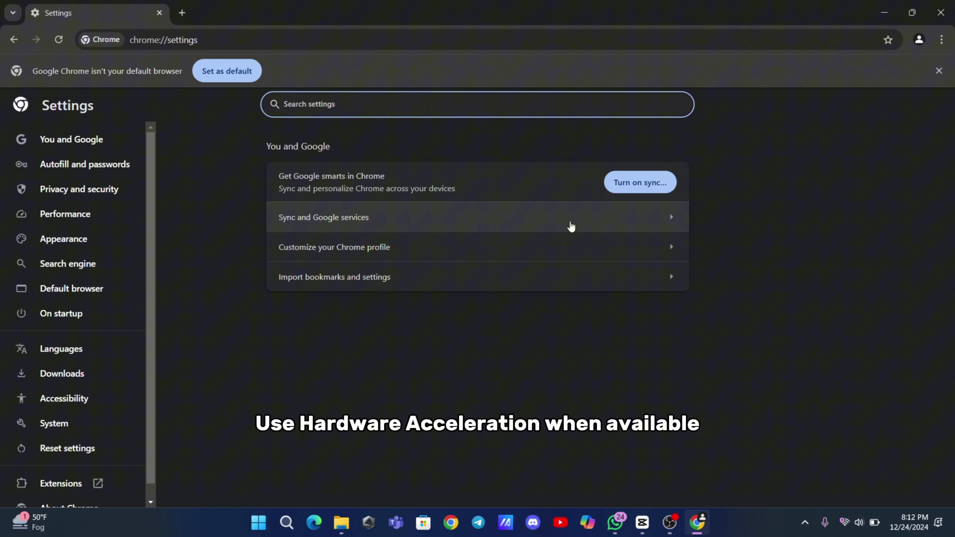
{"action": "left_click", "coordinate": [68, 424]}
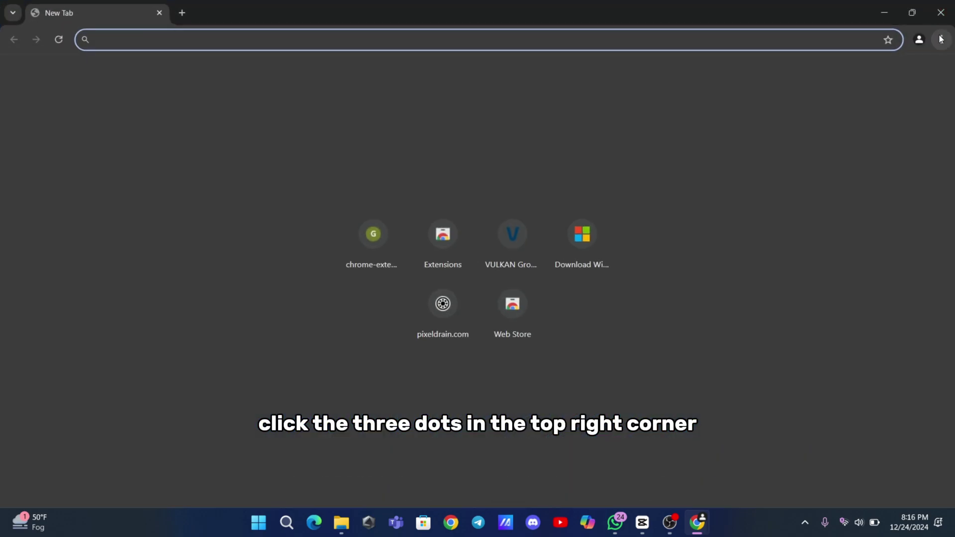
Confirm on About Google Chrome that version 131.0.6778.205 is up to date, then close Chrome.
{"action": "left_click", "coordinate": [941, 41]}
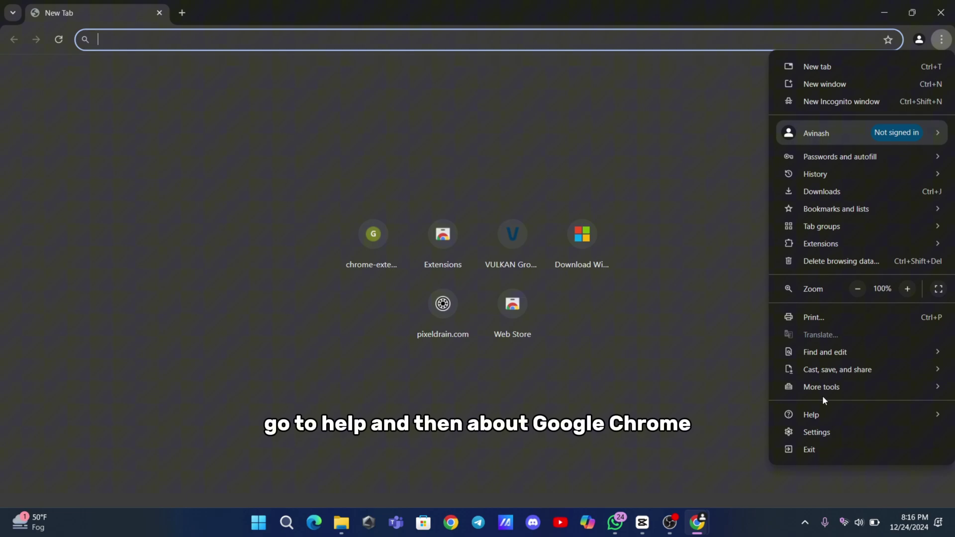
{"action": "mouse_move", "coordinate": [825, 413]}
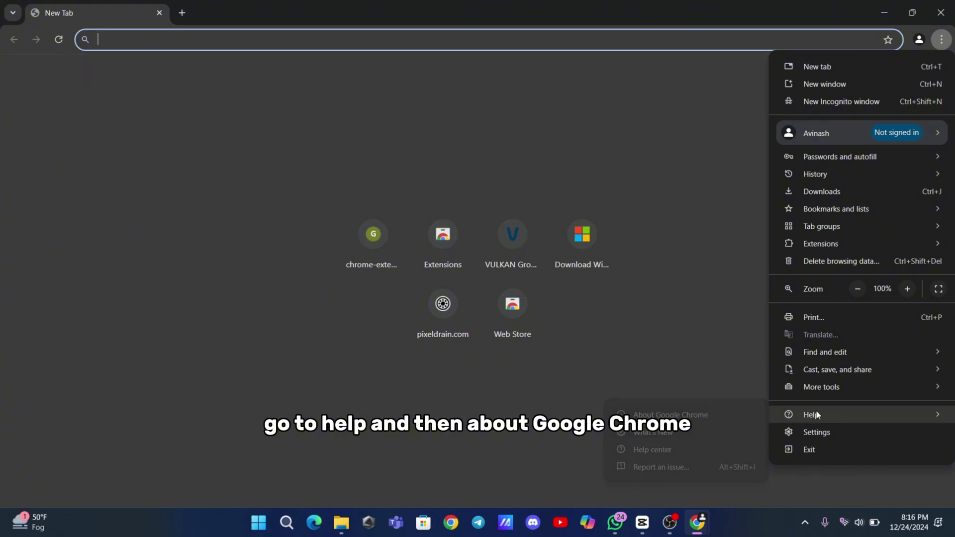
{"action": "left_click", "coordinate": [689, 414]}
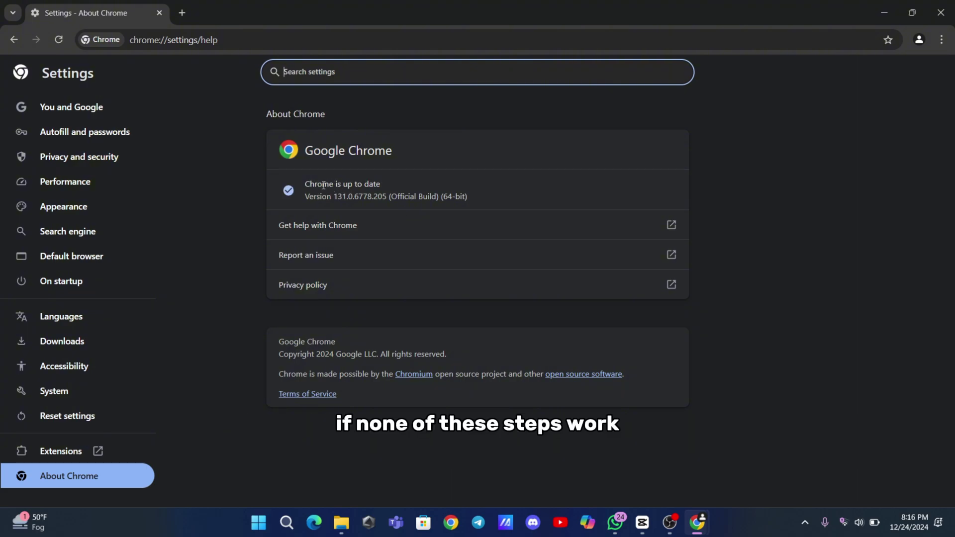
{"action": "left_click_drag", "start_coordinate": [305, 184], "coordinate": [381, 184]}
{"action": "left_click", "coordinate": [389, 186]}
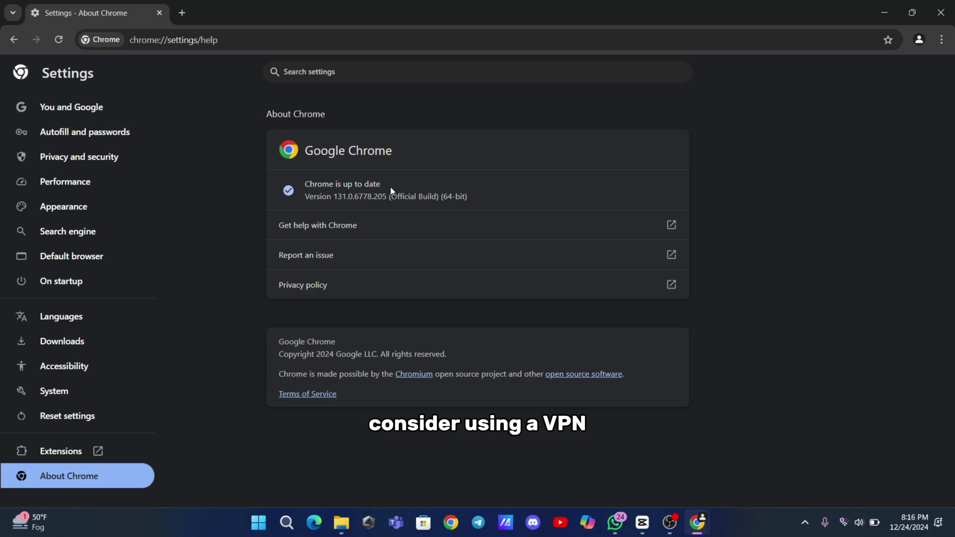
{"action": "left_click", "coordinate": [927, 16]}
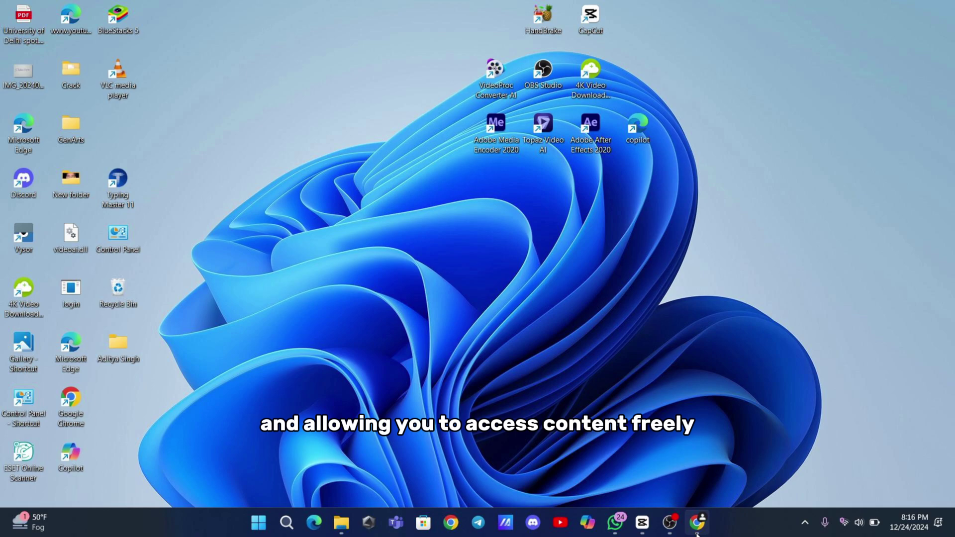
Search Microsoft Store for 'vpn' and browse free VPN apps like Hotspot Shield, X-VPN and Turbo VPN.
{"action": "left_click", "coordinate": [423, 523]}
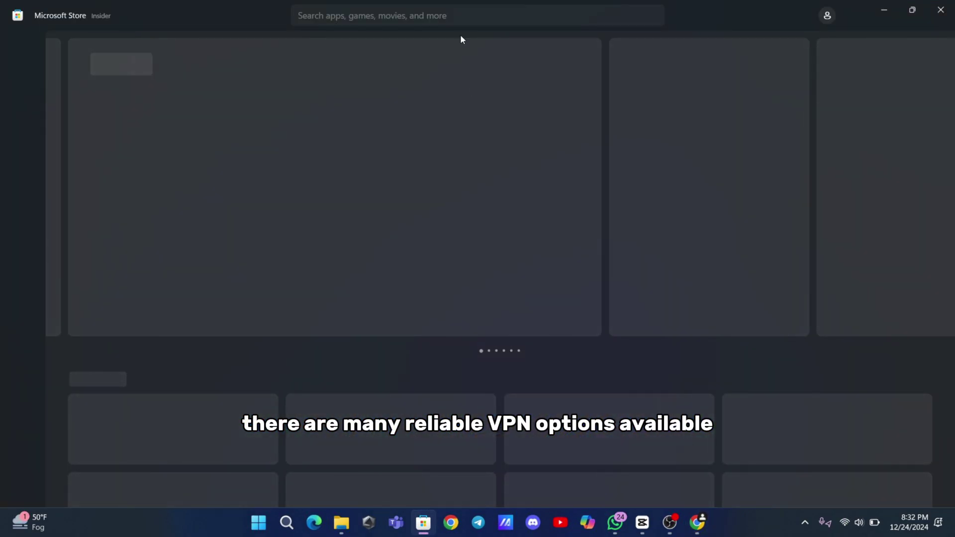
{"action": "left_click", "coordinate": [456, 12]}
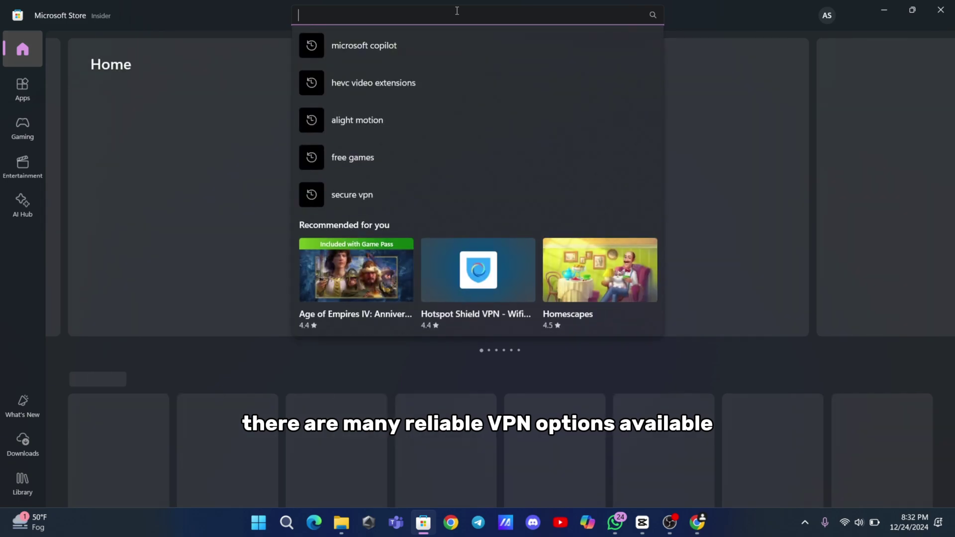
{"action": "type", "text": "vpn"}
{"action": "key", "text": "Return"}
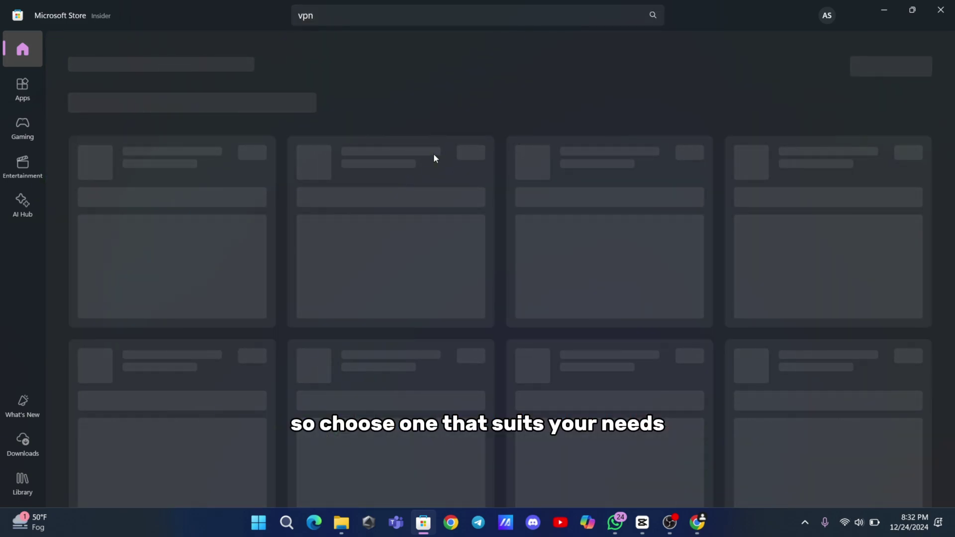
{"action": "scroll", "coordinate": [264, 285], "scroll_direction": "down", "scroll_amount": 2}
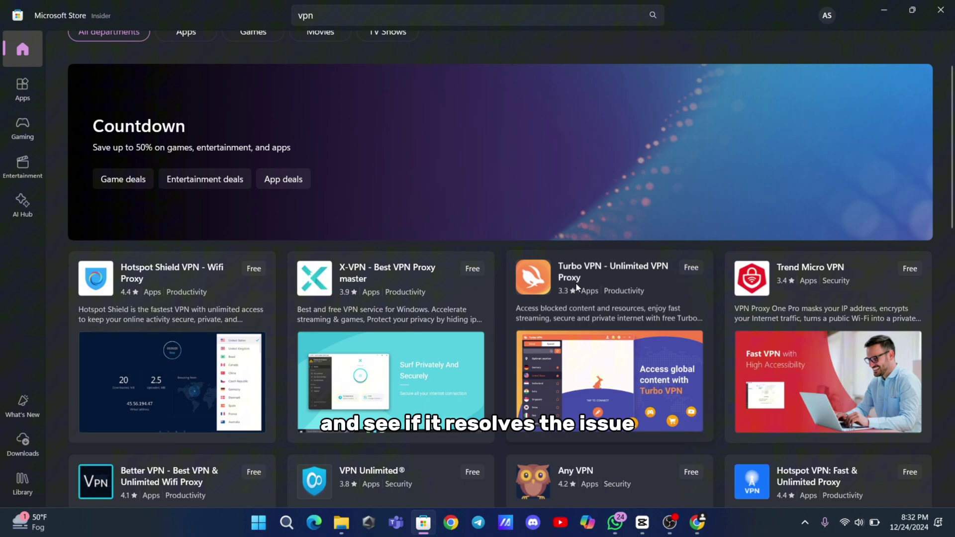
{"action": "scroll", "coordinate": [823, 287], "scroll_direction": "down", "scroll_amount": 3}
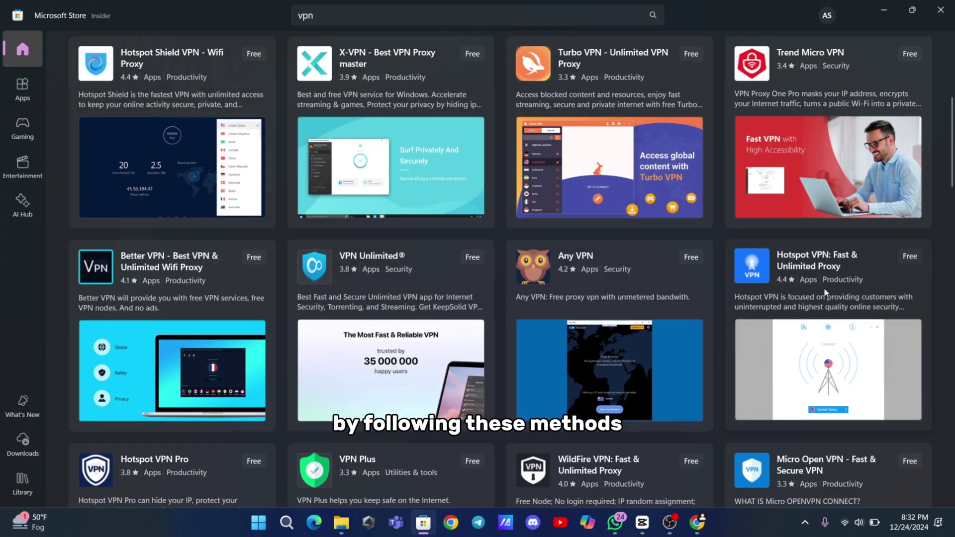
{"action": "scroll", "coordinate": [823, 287], "scroll_direction": "down", "scroll_amount": 2}
{"action": "scroll", "coordinate": [794, 371], "scroll_direction": "down", "scroll_amount": 2}
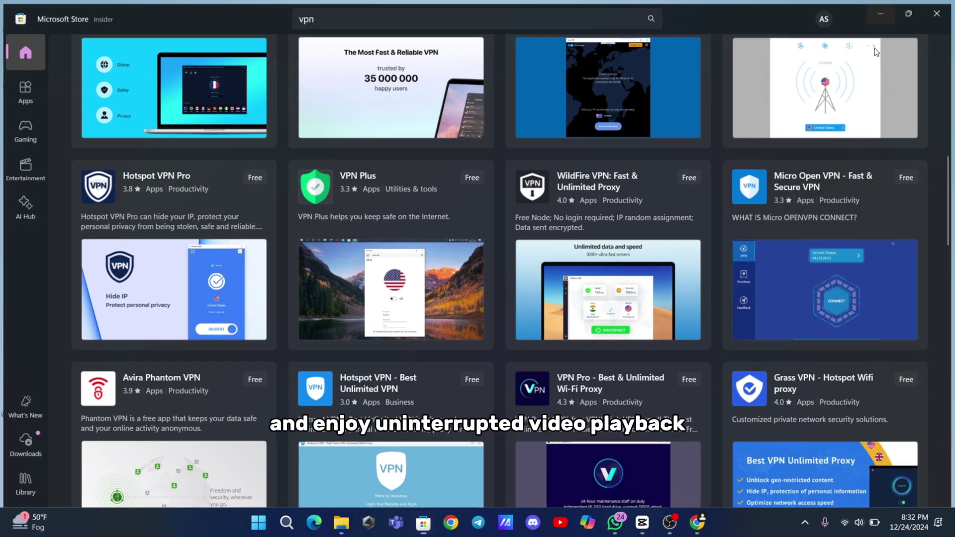
Minimize the Store, connect the 'vpn 1' profile from Quick Settings, and close the panel.
{"action": "left_click", "coordinate": [880, 14]}
{"action": "left_click", "coordinate": [860, 522]}
{"action": "left_click", "coordinate": [898, 288]}
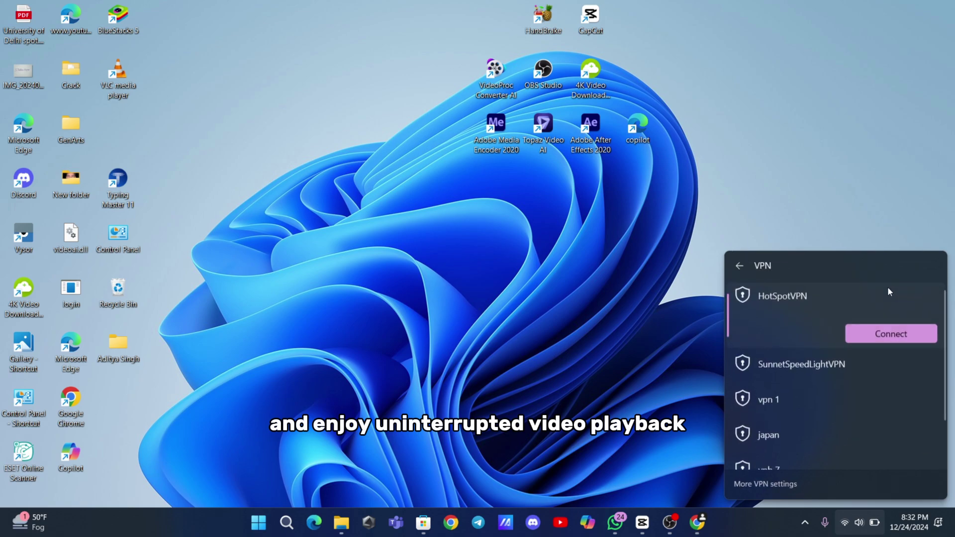
{"action": "scroll", "coordinate": [811, 356], "scroll_direction": "down", "scroll_amount": 2}
{"action": "scroll", "coordinate": [788, 330], "scroll_direction": "up", "scroll_amount": 2}
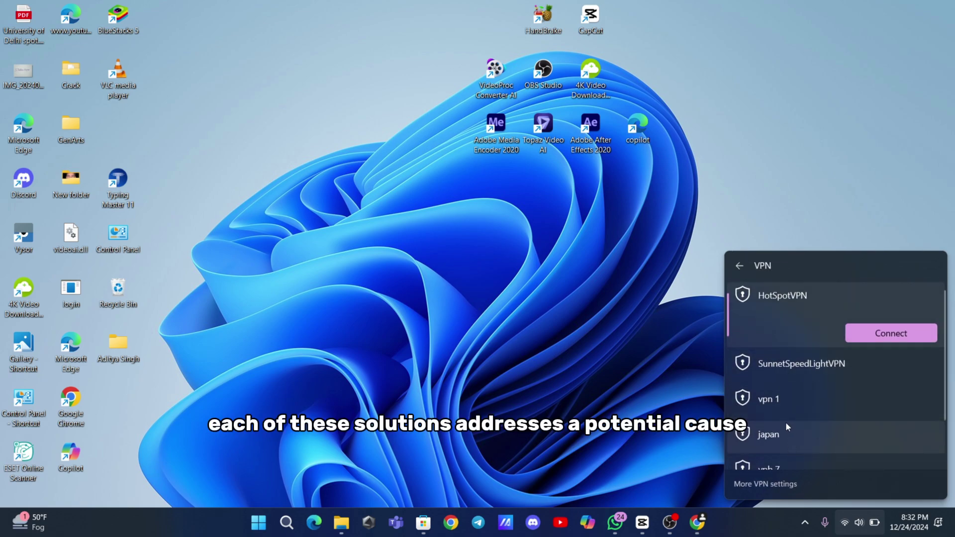
{"action": "left_click", "coordinate": [786, 400]}
{"action": "left_click", "coordinate": [875, 401]}
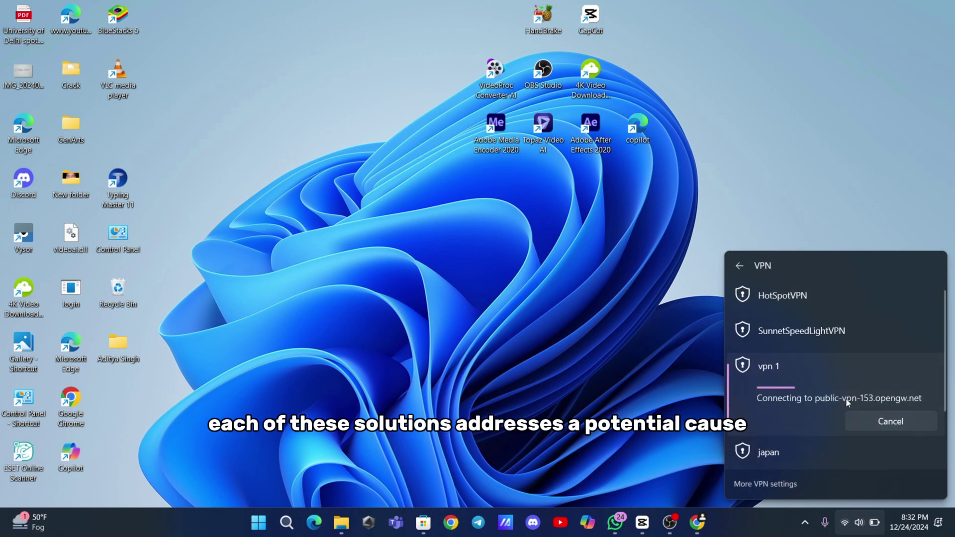
{"action": "left_click", "coordinate": [701, 404]}
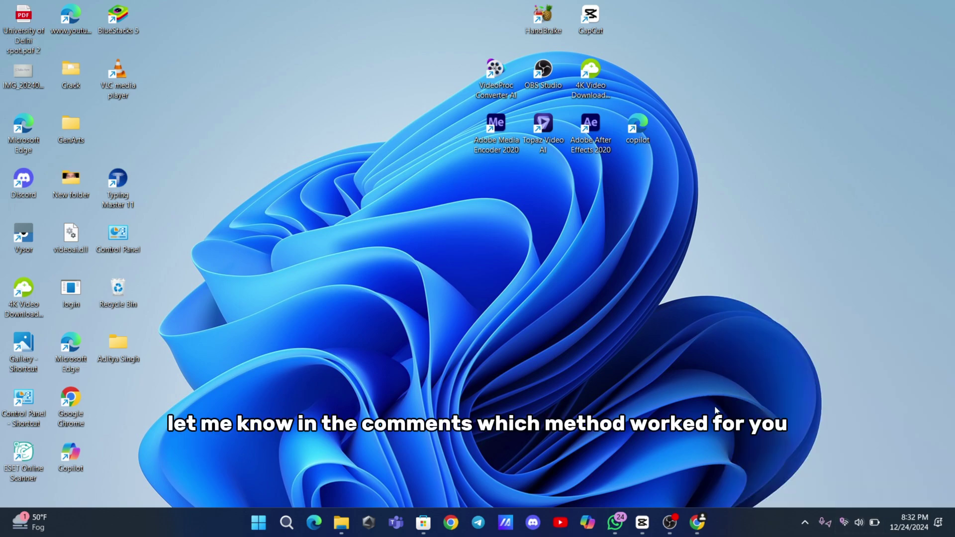
{"action": "mouse_move", "coordinate": [843, 522]}
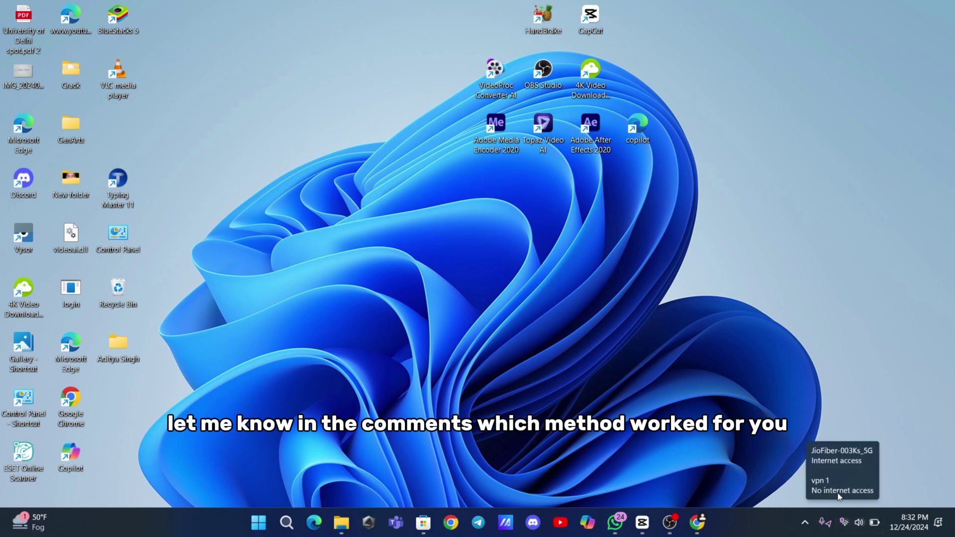